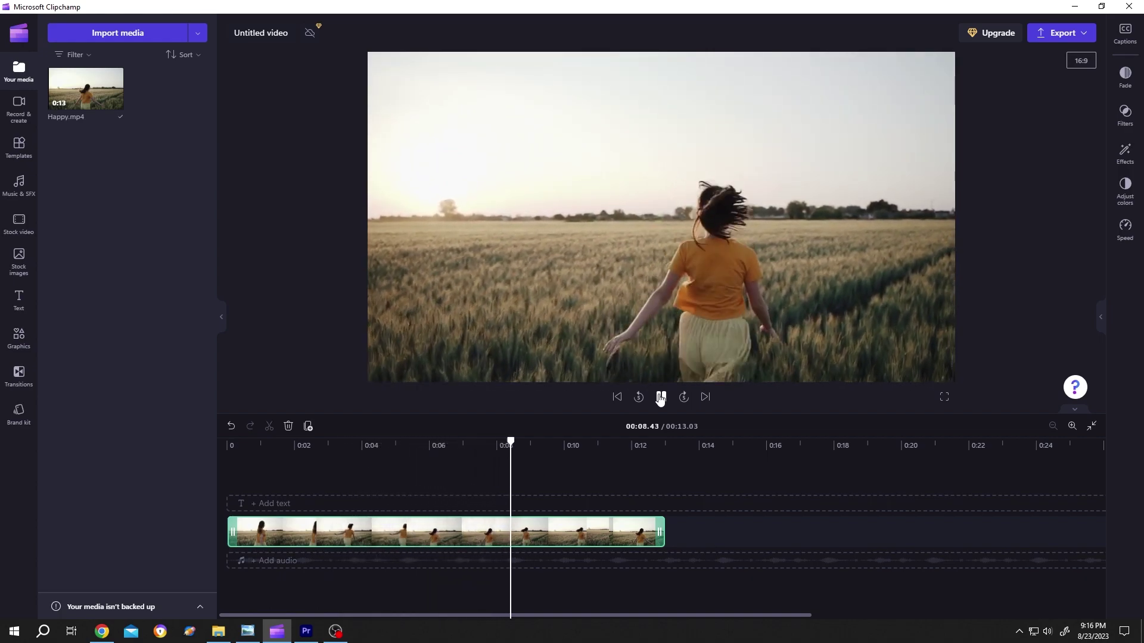
# Pause the Happy.mp4 field video and bring up Text to speech from Record & create
pyautogui.click(661, 398)
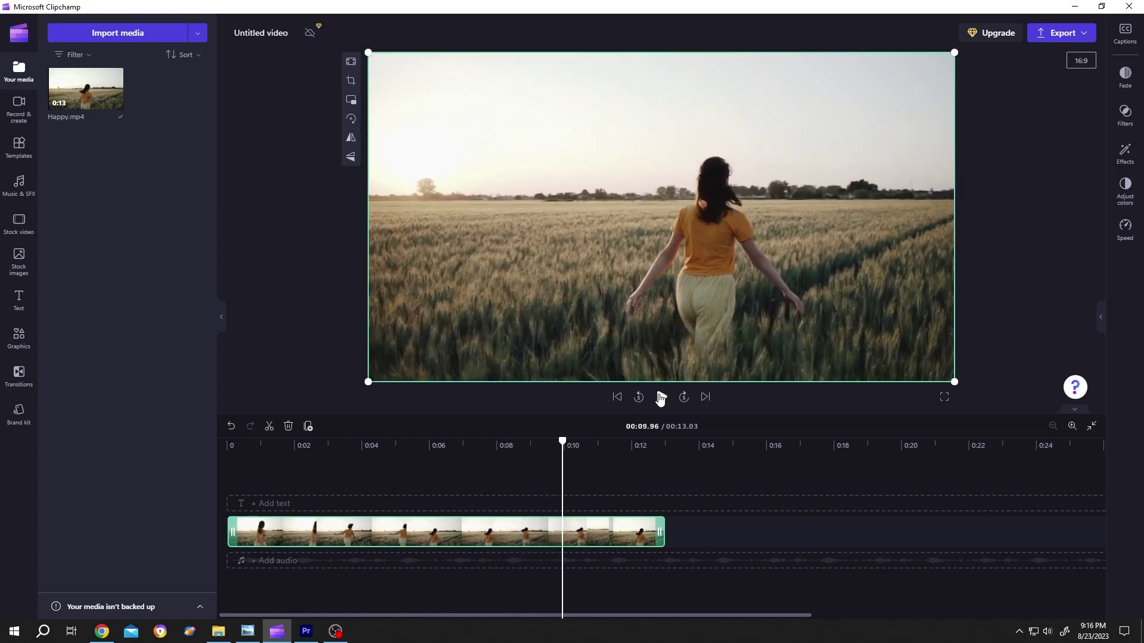
pyautogui.click(17, 120)
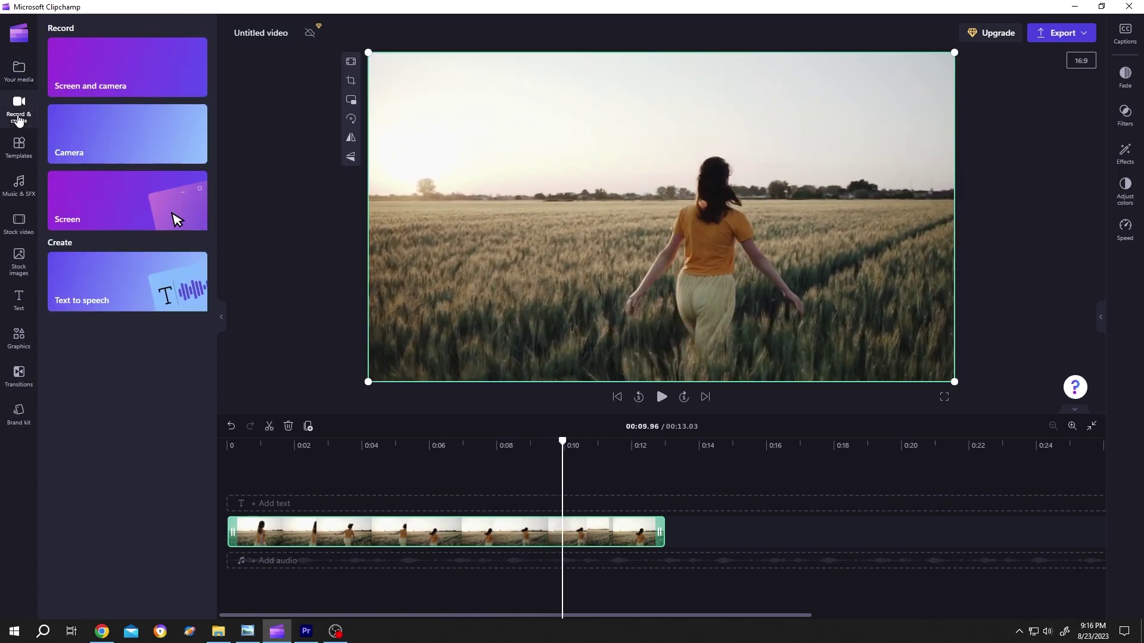
pyautogui.click(151, 277)
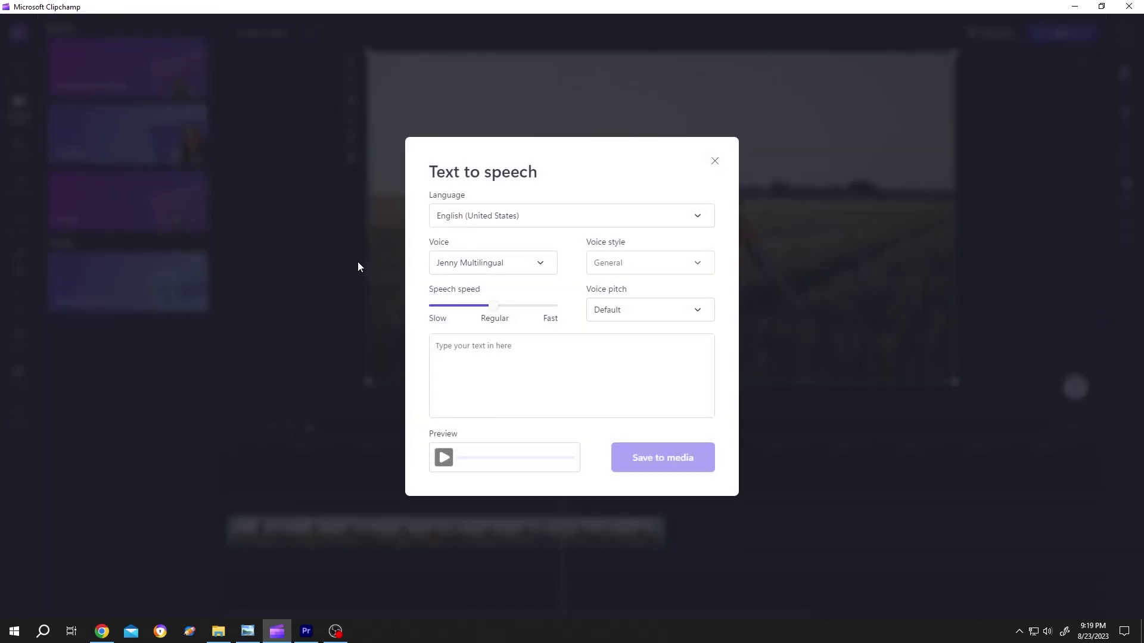
# Choose Christopher as the English (United States) narration voice, leaving pitch on Default
pyautogui.click(695, 219)
pyautogui.moveTo(710, 347)
pyautogui.mouseDown()
pyautogui.moveTo(712, 320)
pyautogui.moveTo(722, 383)
pyautogui.moveTo(733, 365)
pyautogui.mouseUp()
pyautogui.click(546, 262)
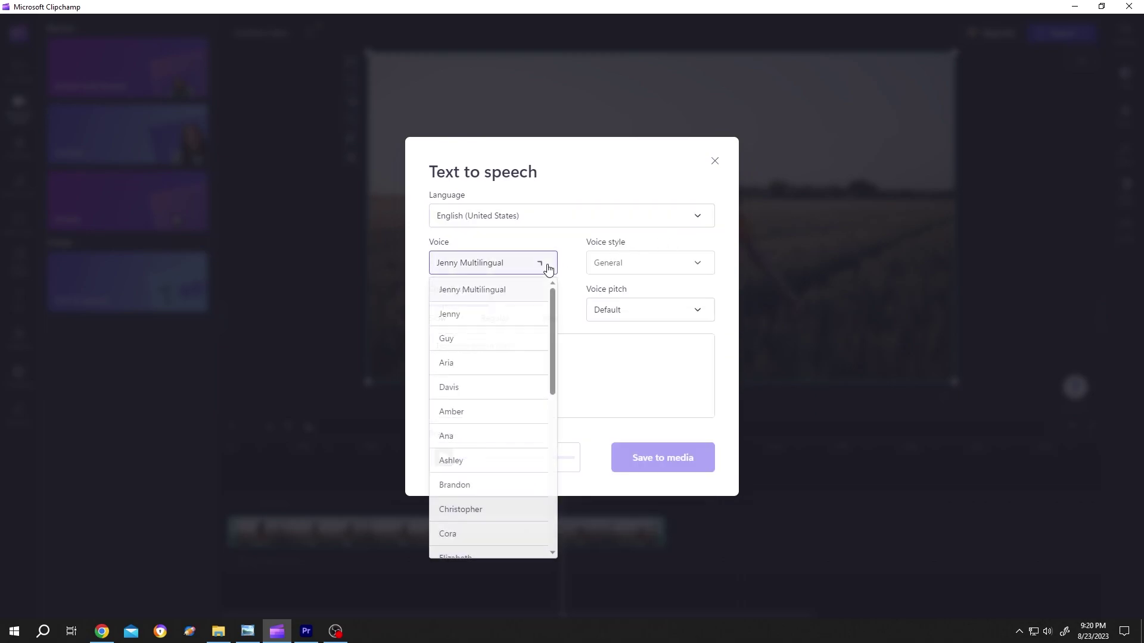
pyautogui.moveTo(554, 319); pyautogui.dragTo(533, 455)
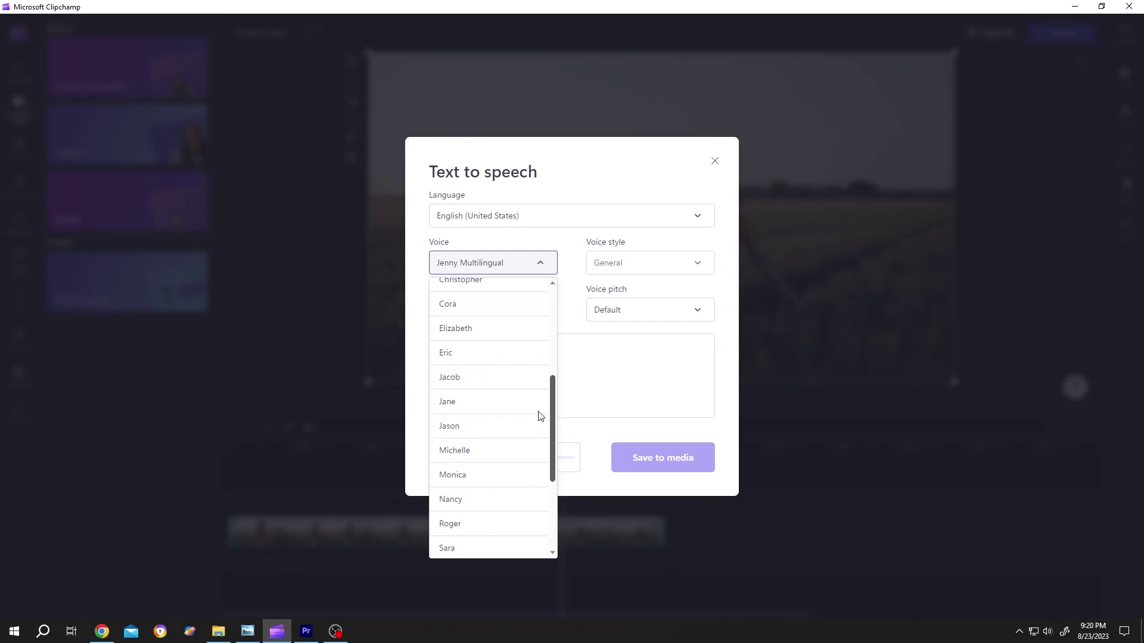
pyautogui.scroll(2, 533, 455)
pyautogui.scroll(1, 537, 421)
pyautogui.scroll(1, 543, 396)
pyautogui.scroll(1, 543, 383)
pyautogui.click(501, 358)
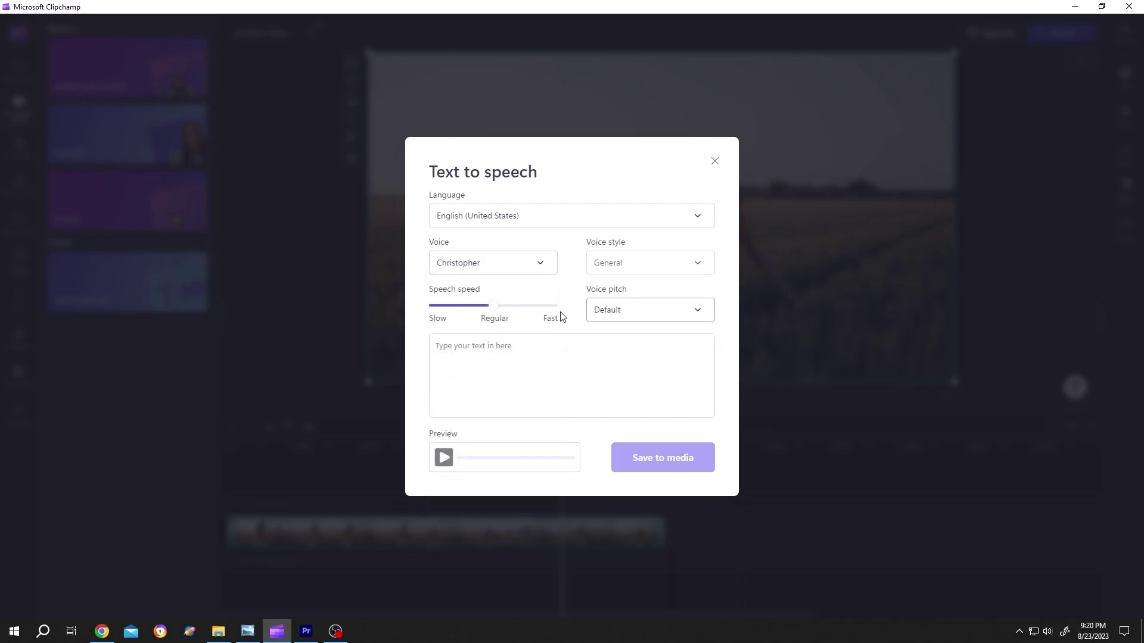
pyautogui.click(712, 319)
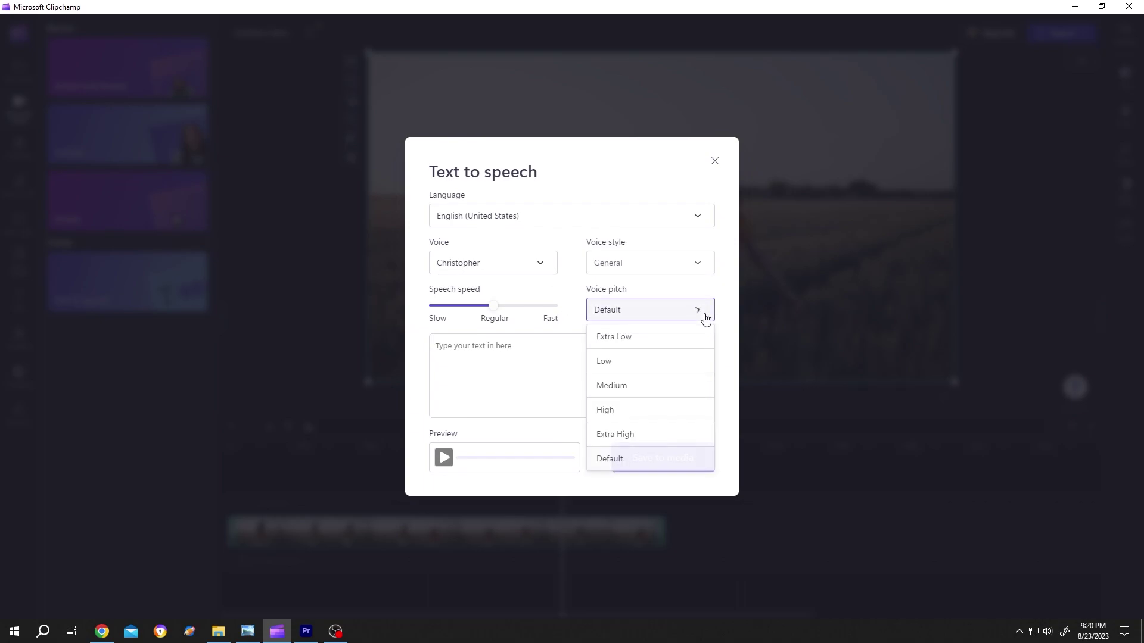
pyautogui.click(705, 457)
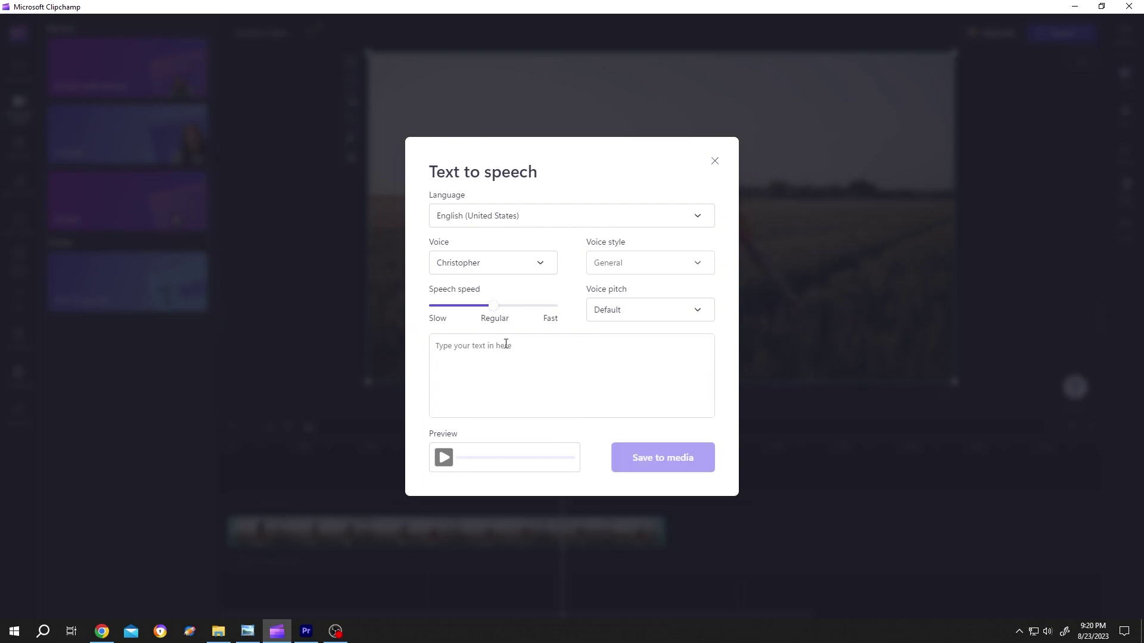
# Enter the 'As you get older' memory joke and preview it at Fast speed
pyautogui.click(461, 348)
pyautogui.write("As you get older, three things happen. The first is your memory goes, and I can't remember the other two.")
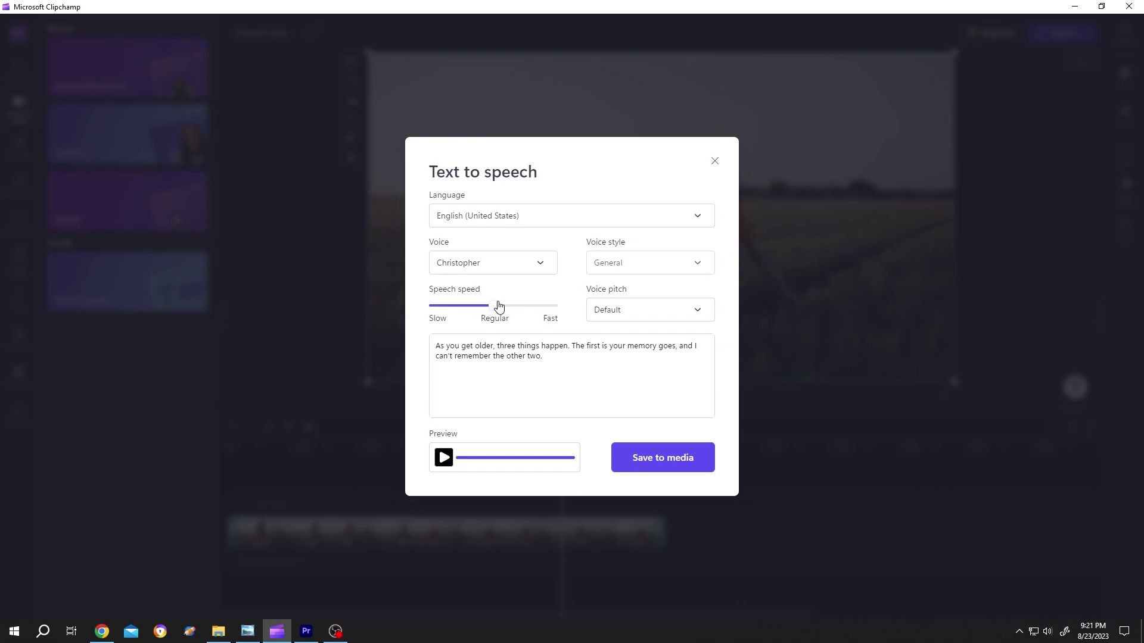
pyautogui.click(444, 458)
# Save the narration to media and place the clip on the timeline with the field video
pyautogui.click(671, 459)
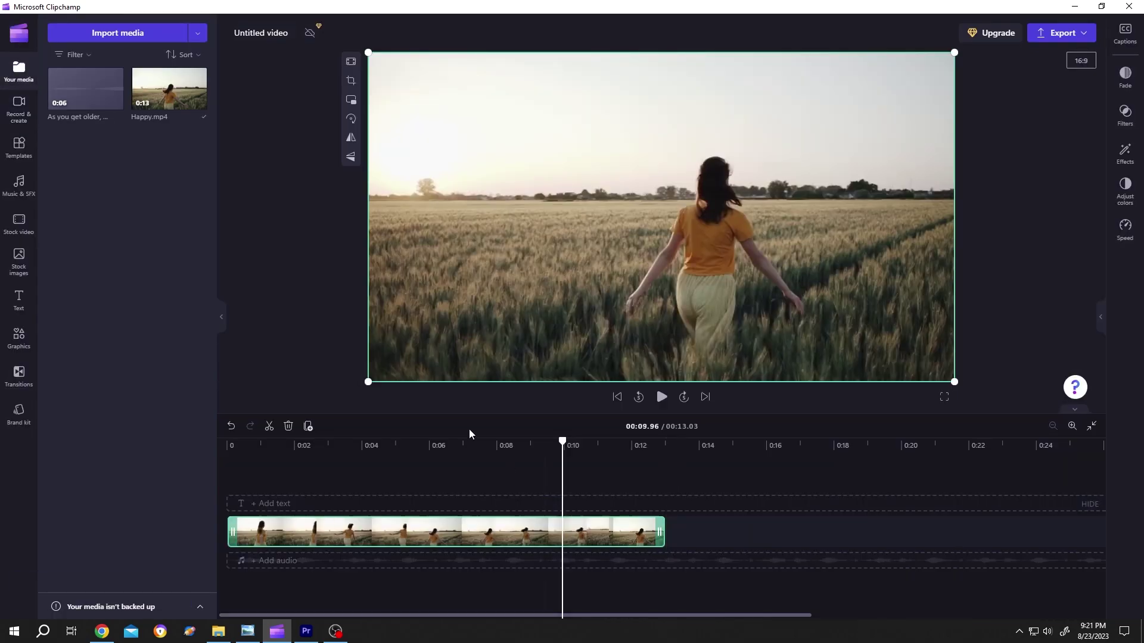
pyautogui.moveTo(85, 89); pyautogui.dragTo(241, 506)
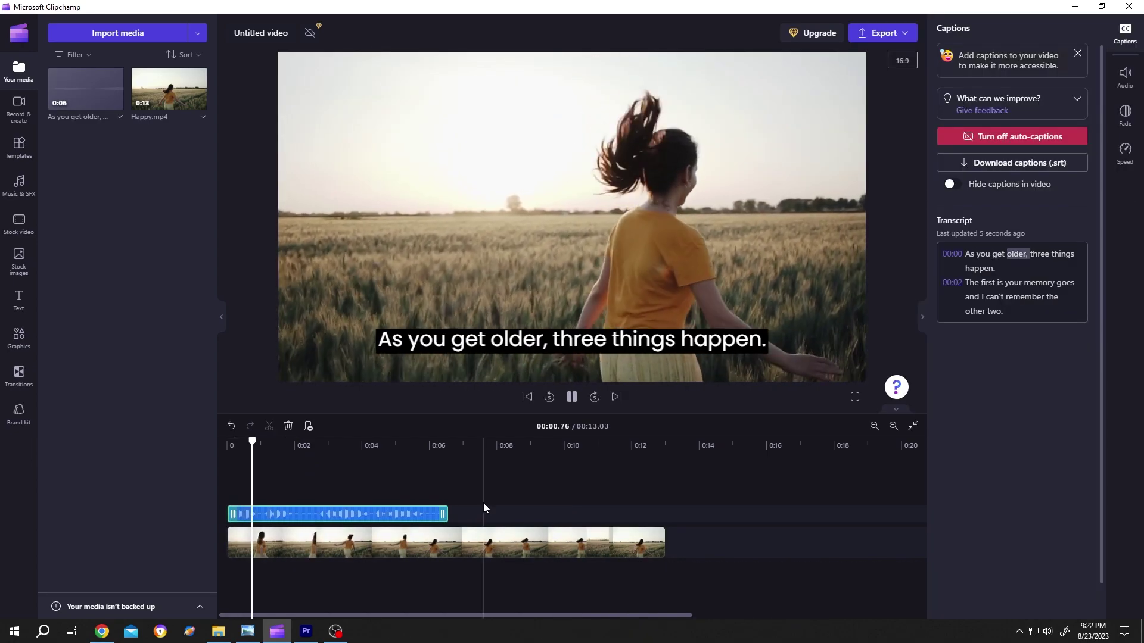